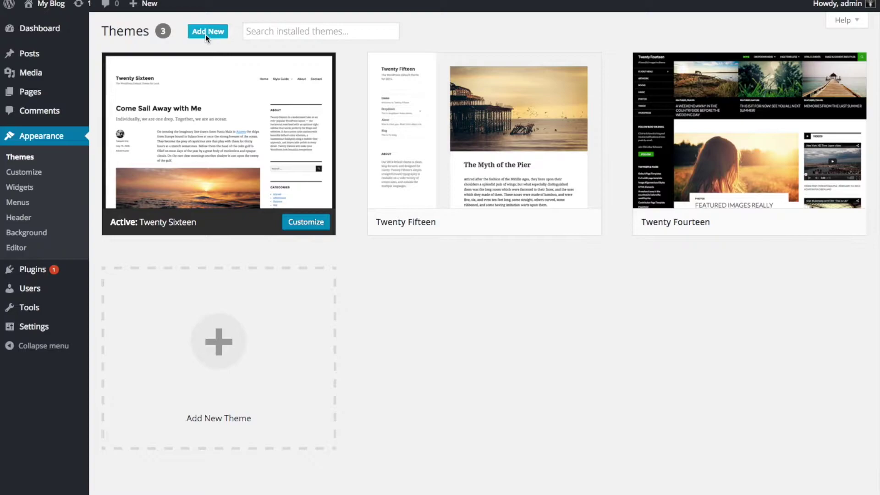
Upload Divi.zip from the Desktop as a new theme, install it and activate it.
click(206, 33)
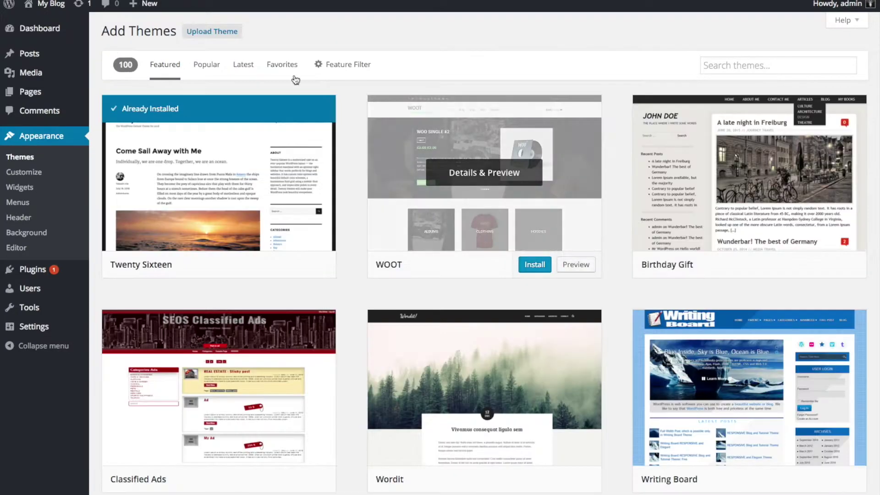
click(228, 35)
click(394, 129)
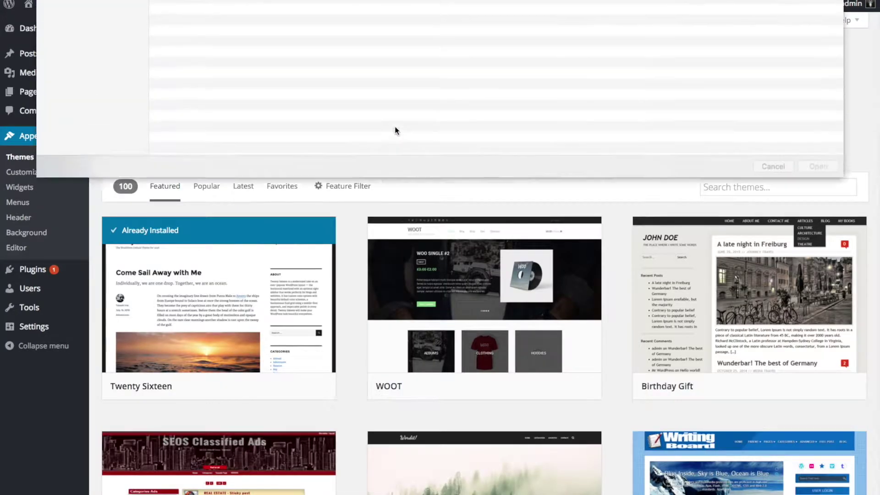
click(81, 47)
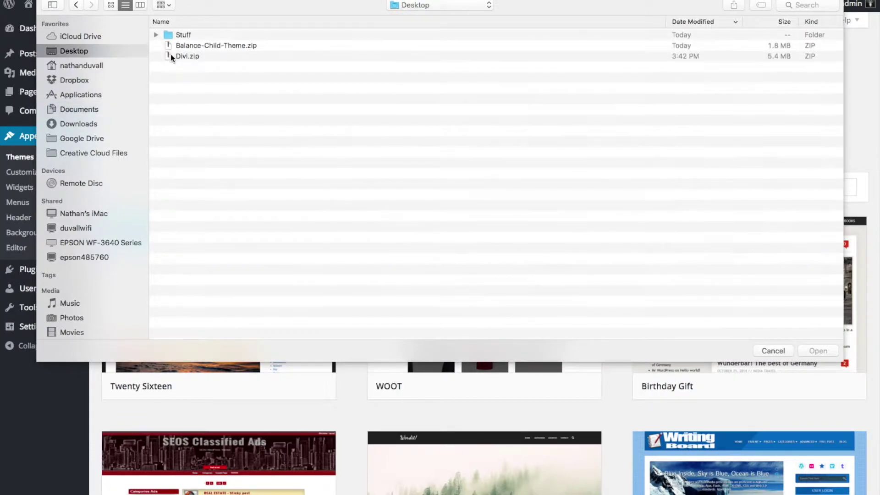
click(188, 57)
click(800, 349)
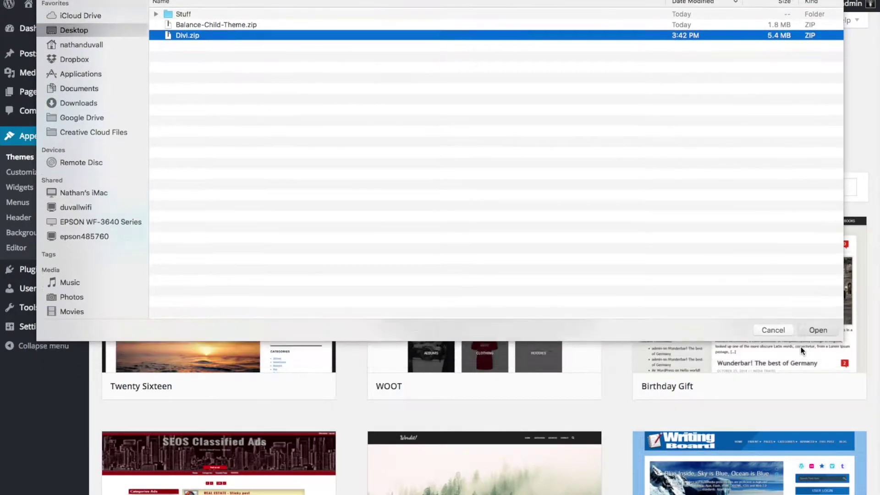
click(569, 136)
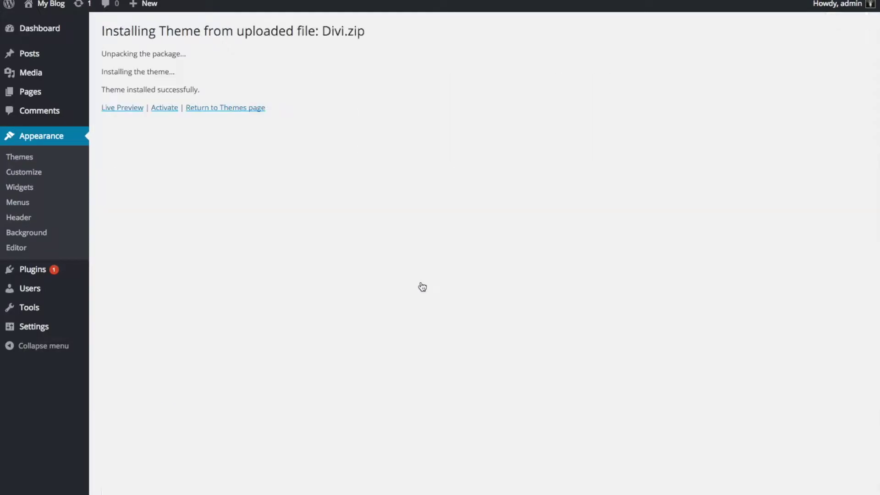
click(166, 109)
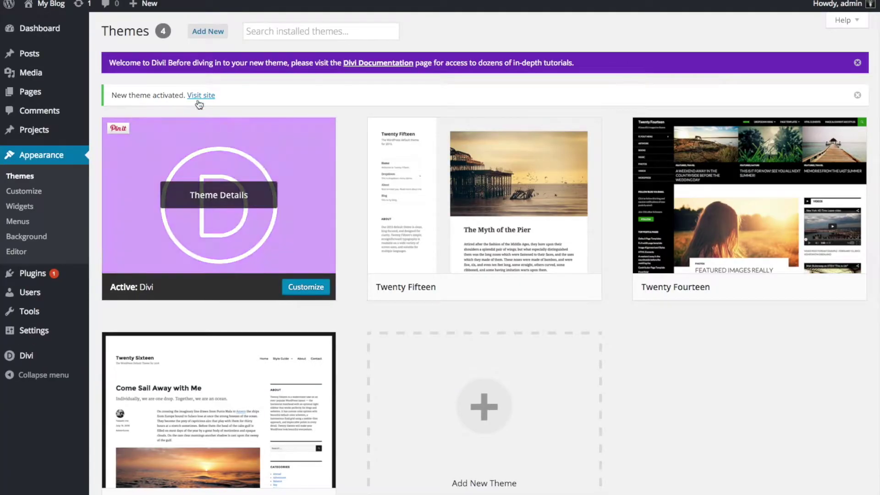
Start another theme upload and open the file chooser for its zip file.
click(207, 32)
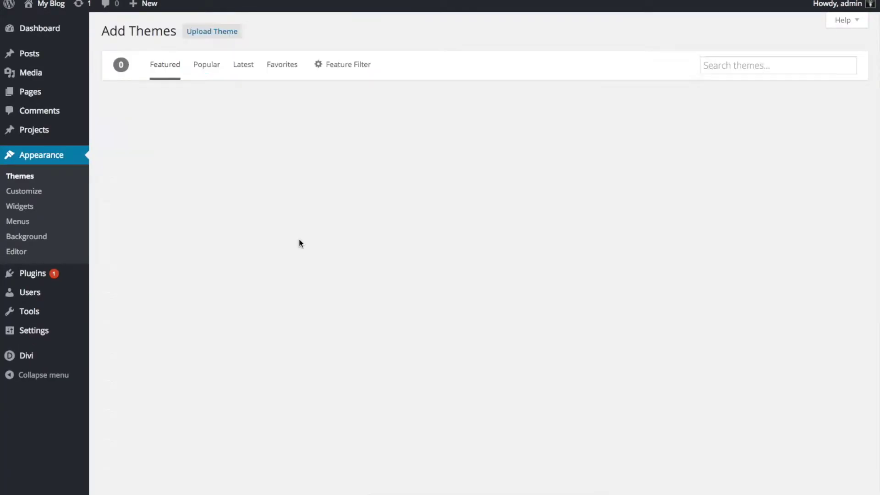
click(226, 33)
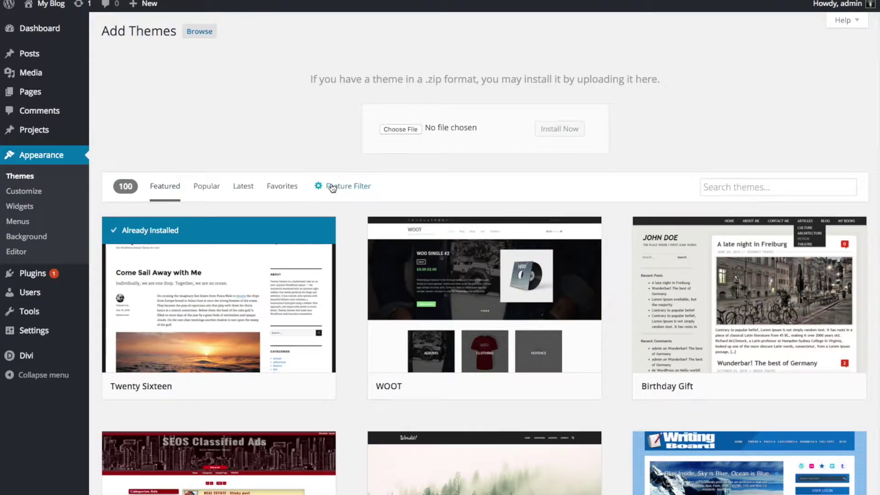
click(390, 130)
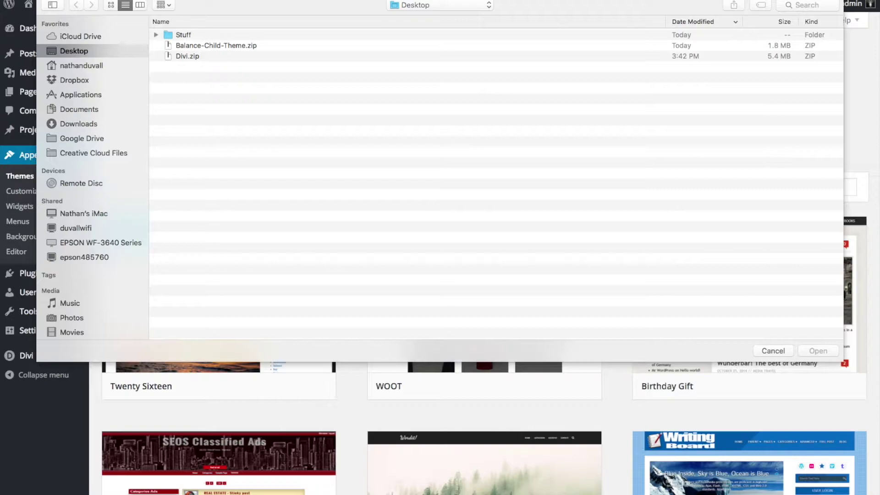
Extract Balance-Child-Theme.zip on the Desktop in Finder and check the extracted folder for Balance.zip.
drag(811, 147, 243, 107)
click(326, 129)
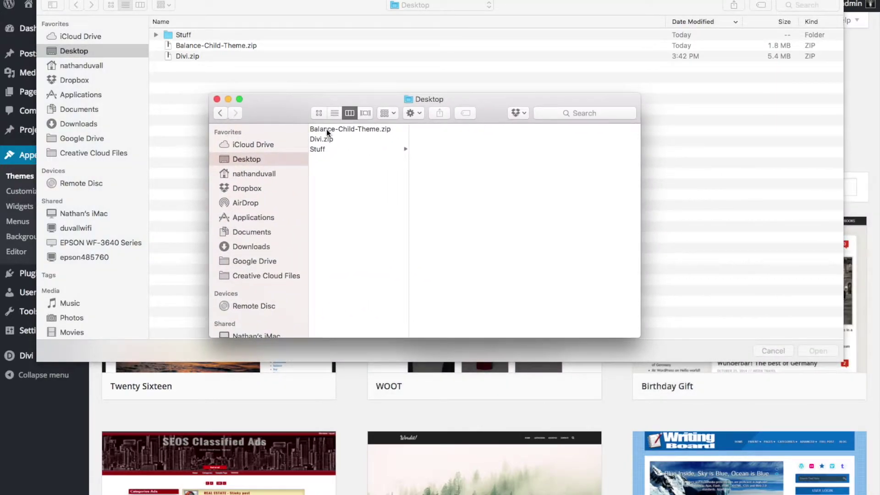
double_click(327, 129)
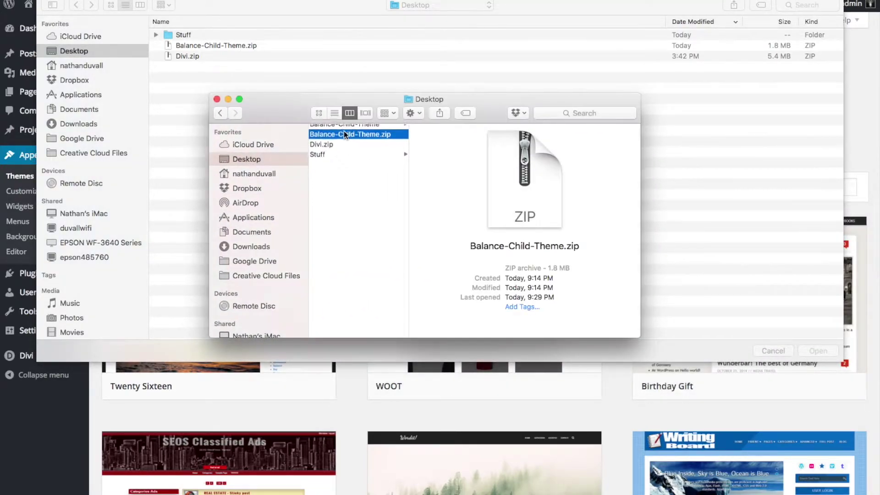
click(344, 130)
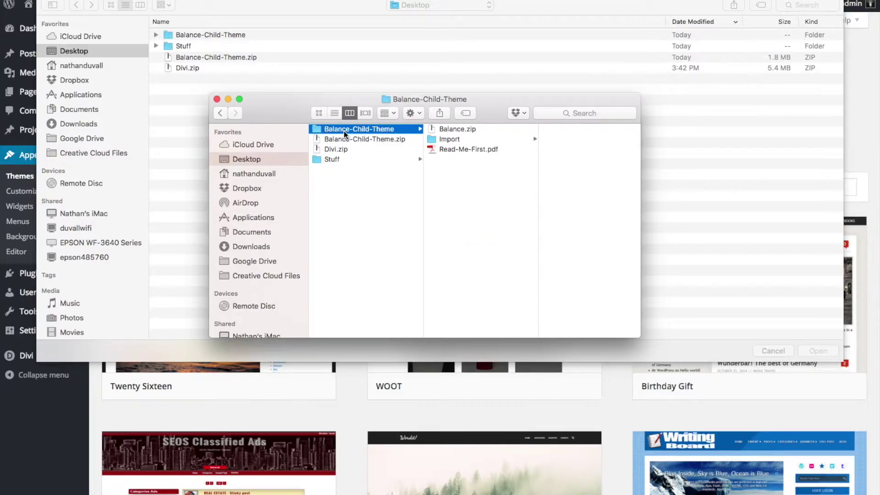
click(454, 131)
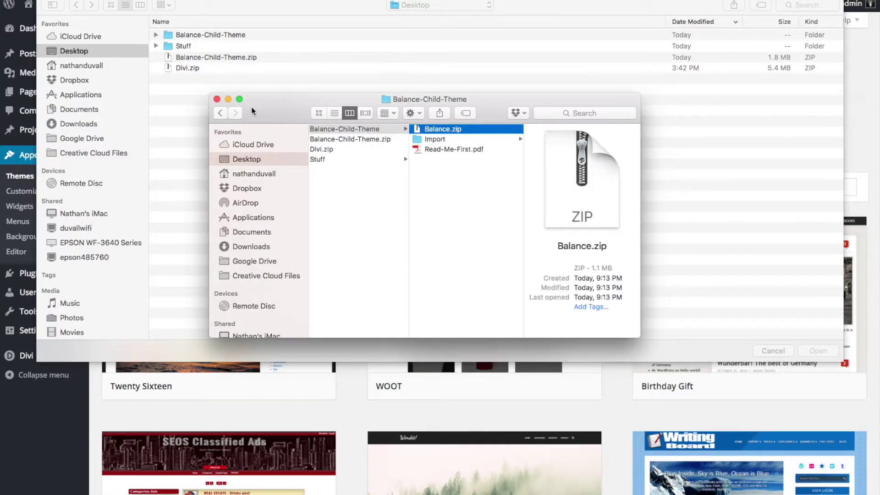
click(218, 99)
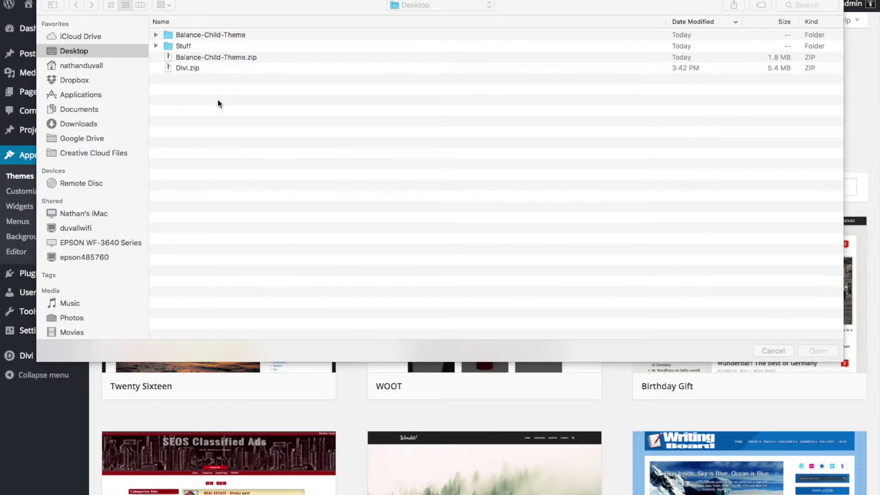
Select Balance.zip from the Balance-Child-Theme folder, then install and activate it as the child theme.
double_click(191, 34)
click(190, 45)
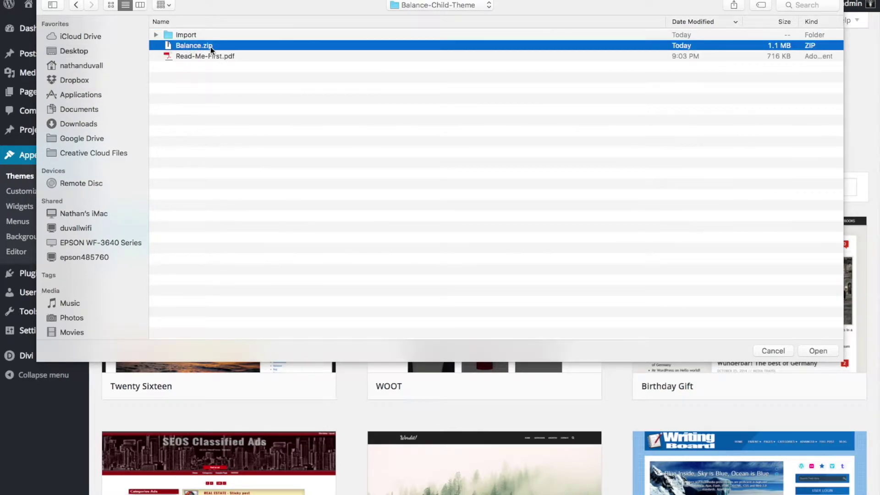
click(818, 351)
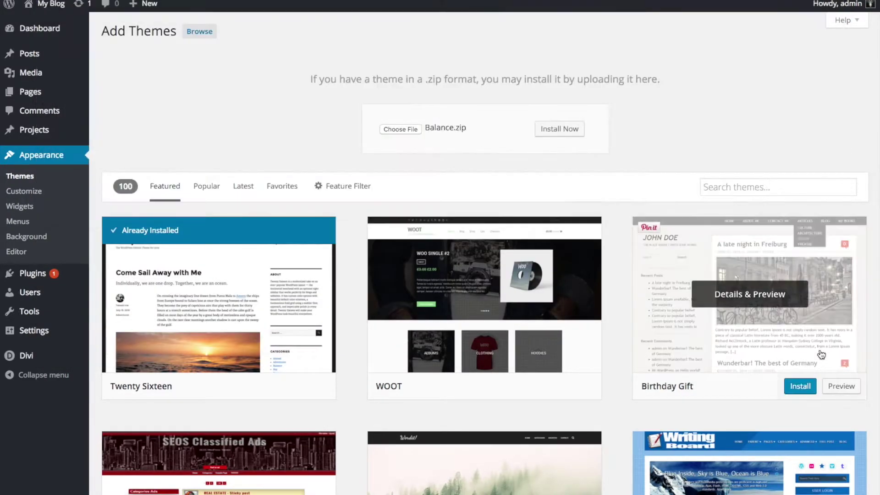
click(564, 129)
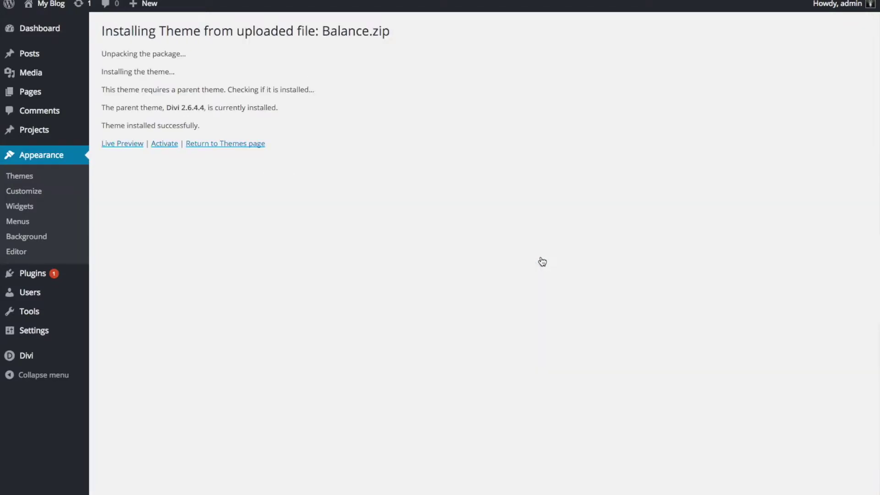
click(166, 143)
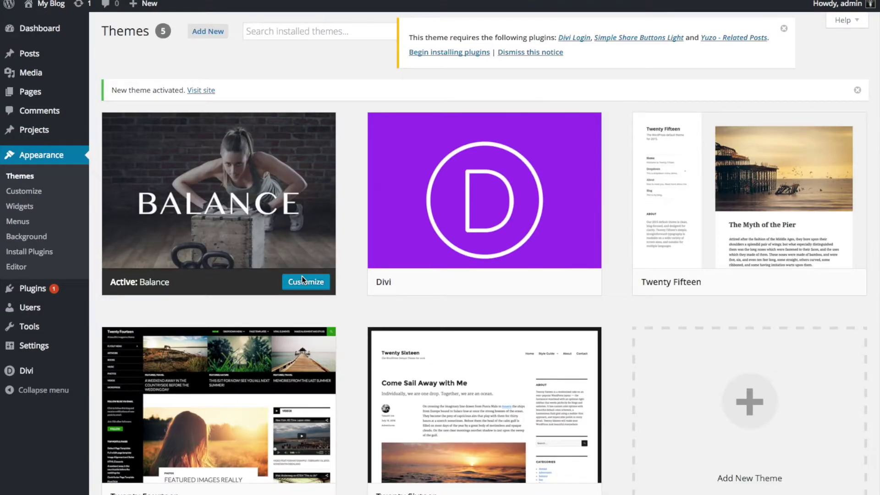
Bulk install the required plugins Divi Login, Simple Share Buttons Light and Yuzo - Related Posts.
drag(408, 38, 552, 36)
click(540, 79)
click(435, 54)
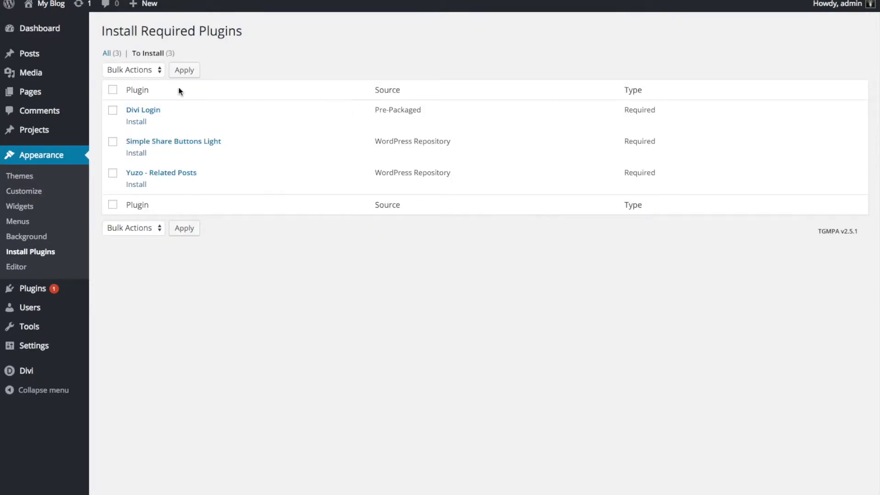
click(113, 89)
click(130, 70)
click(177, 77)
click(182, 75)
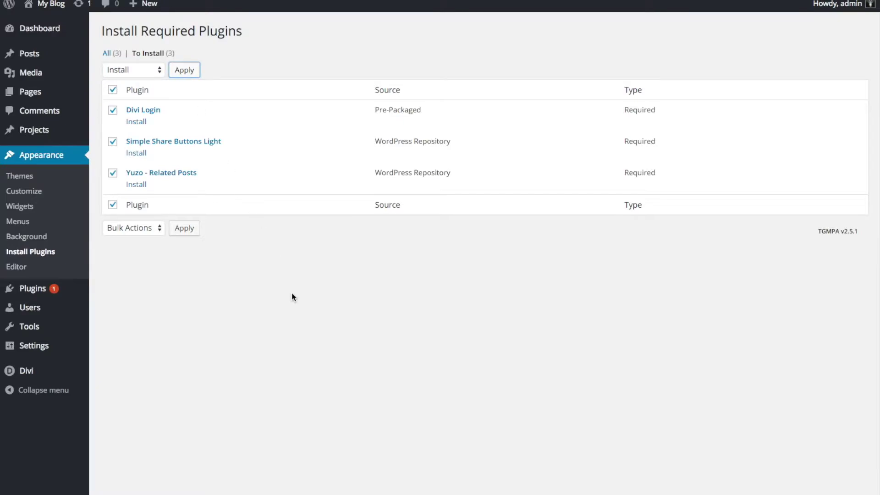
Return to the required plugins list and bulk activate all three installed plugins.
click(183, 235)
click(111, 90)
click(122, 71)
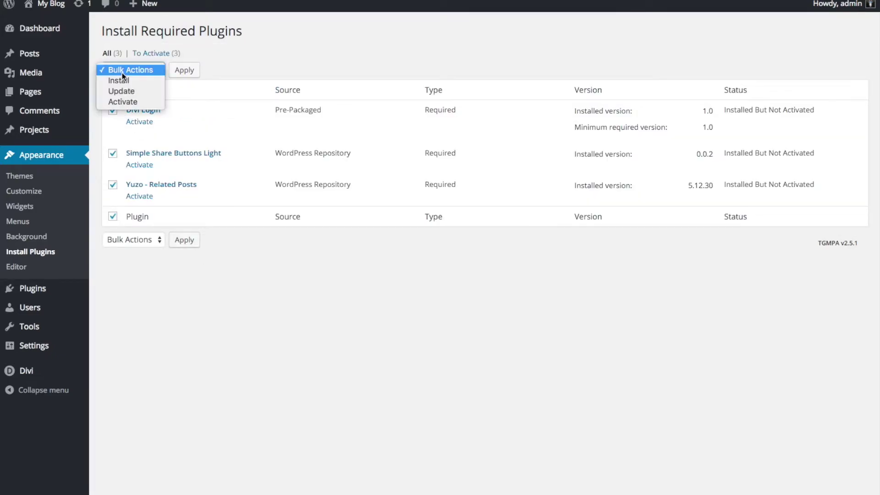
click(122, 102)
click(185, 70)
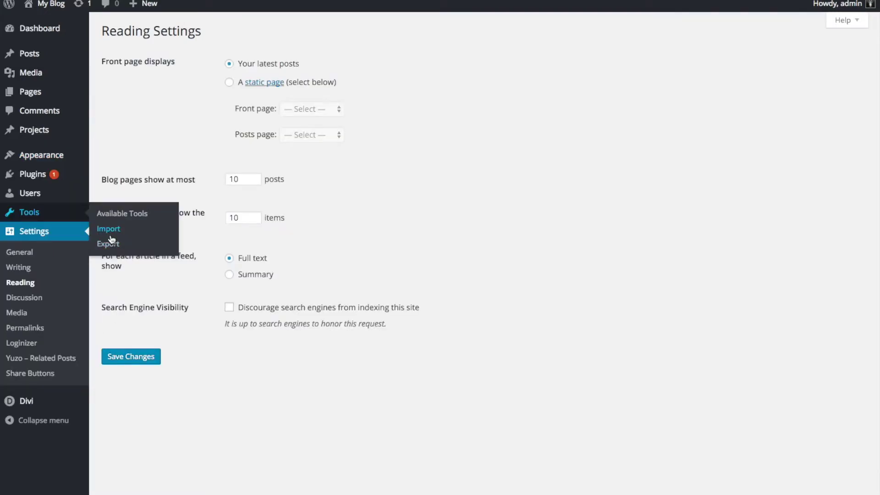
Install the WordPress Importer plugin from the import tools, activate it and run the importer.
click(110, 236)
click(140, 223)
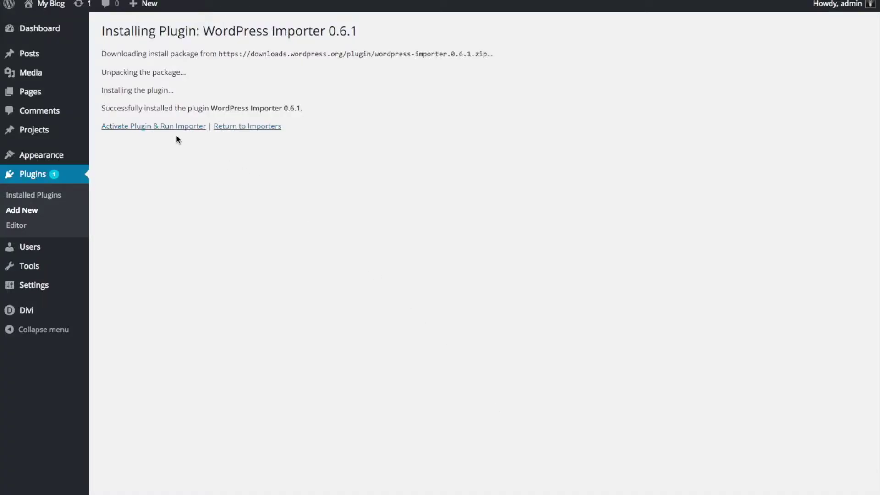
click(161, 128)
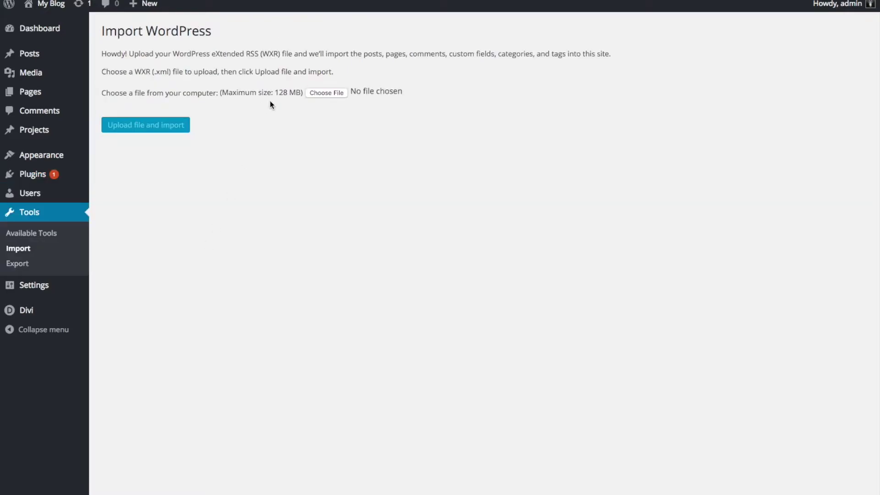
Upload balance-content.xml from the child theme's Import folder to the WordPress importer.
click(327, 93)
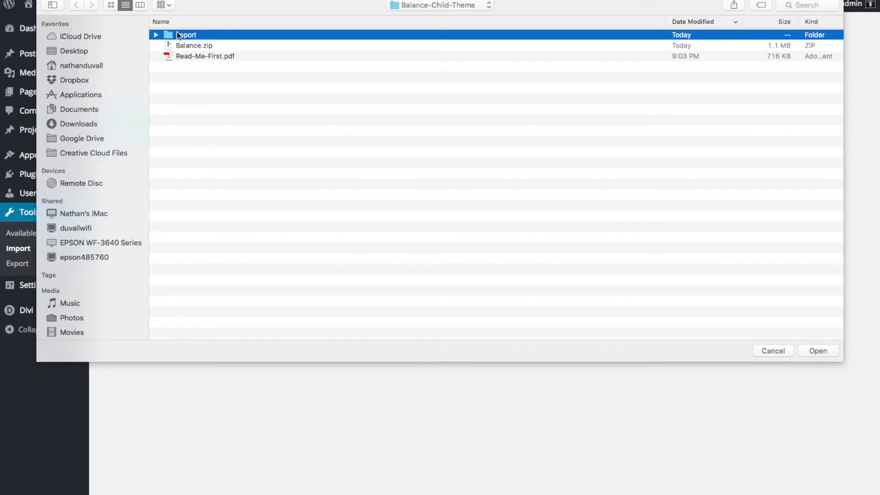
double_click(177, 32)
click(193, 56)
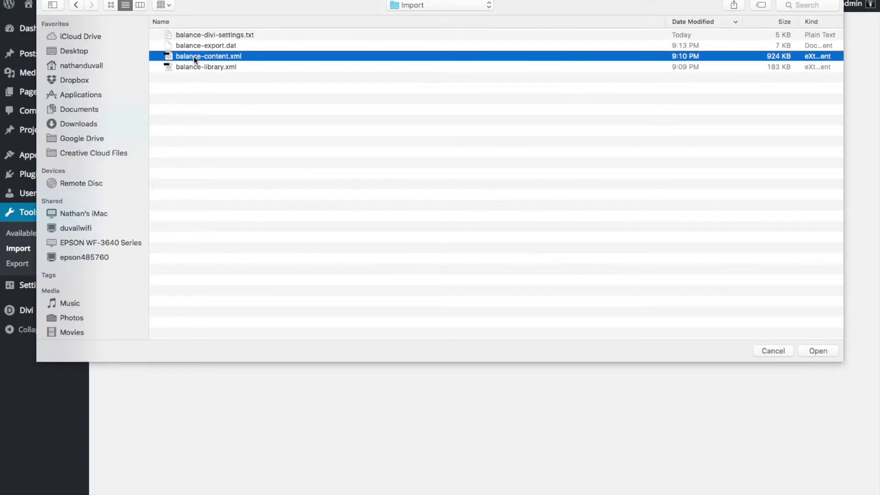
click(807, 351)
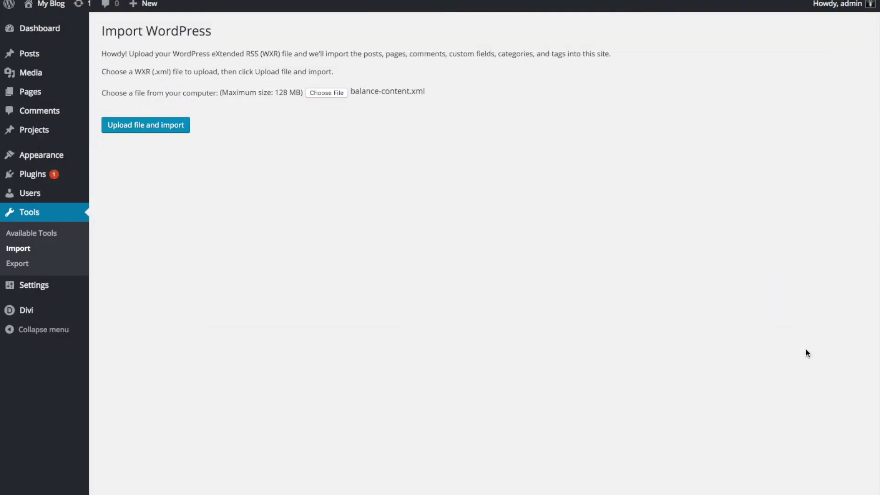
click(129, 131)
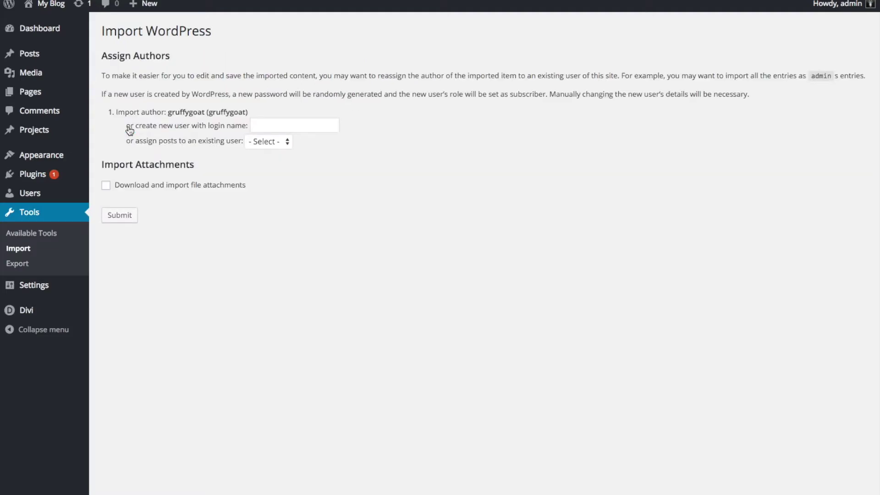
Assign the imported posts to the existing admin user, include file attachments and submit the import.
click(263, 143)
click(263, 153)
click(106, 188)
click(120, 215)
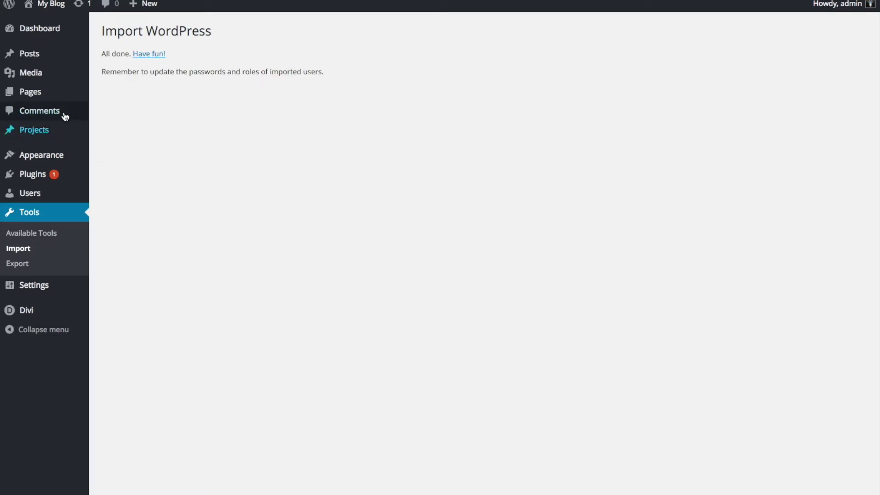
Check the imported content in the media library, the pages list and the projects list.
click(33, 82)
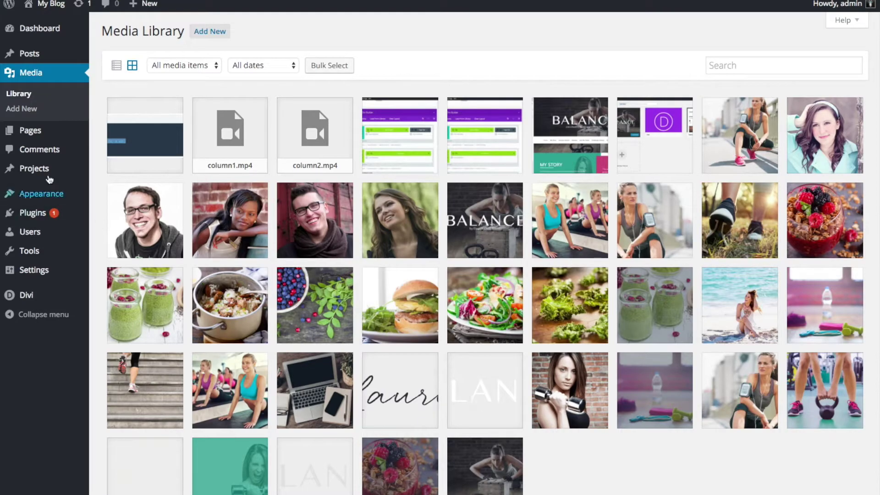
click(10, 137)
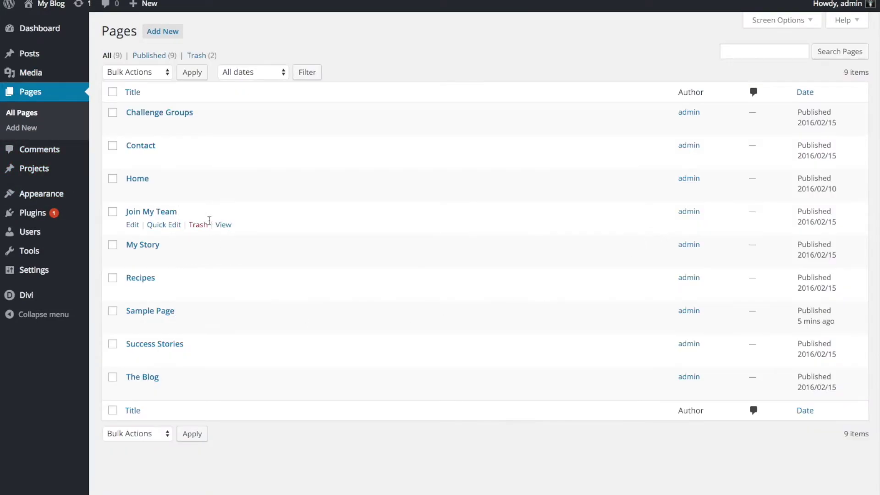
click(28, 168)
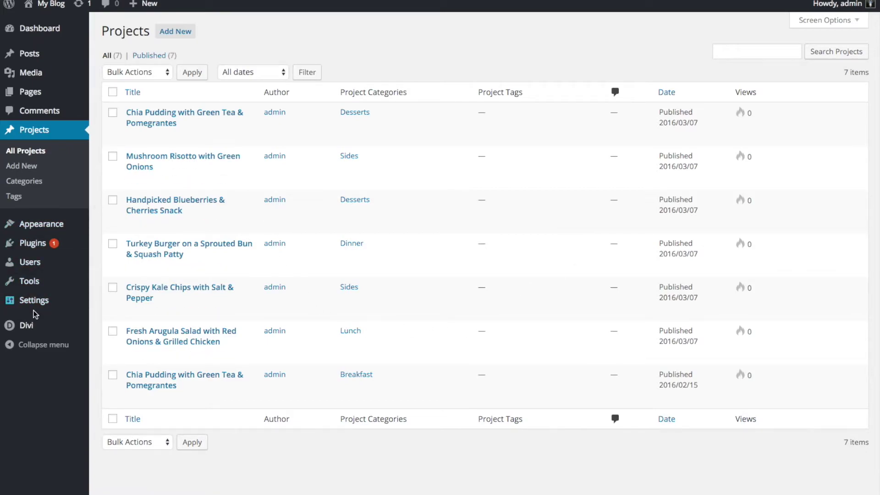
Import balance-divi-settings.txt from the Import folder as the Divi theme settings through Divi's settings migration page.
mouse_move(26, 328)
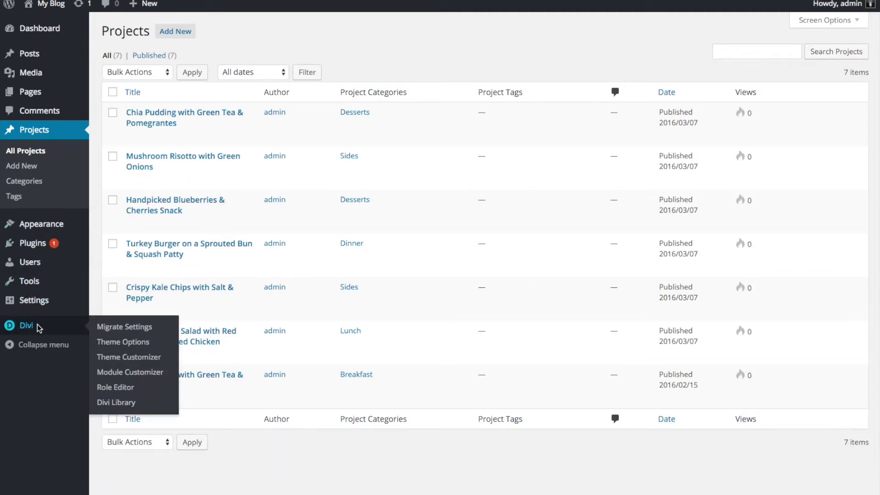
click(114, 330)
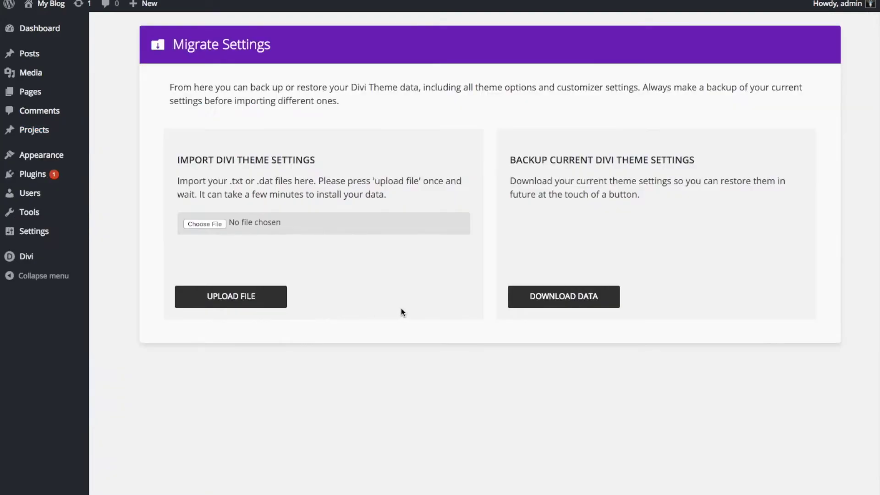
click(195, 221)
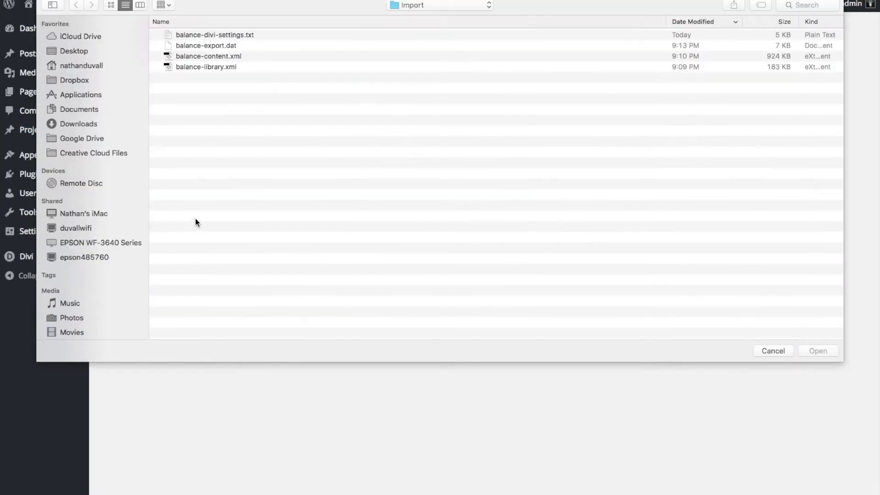
click(186, 35)
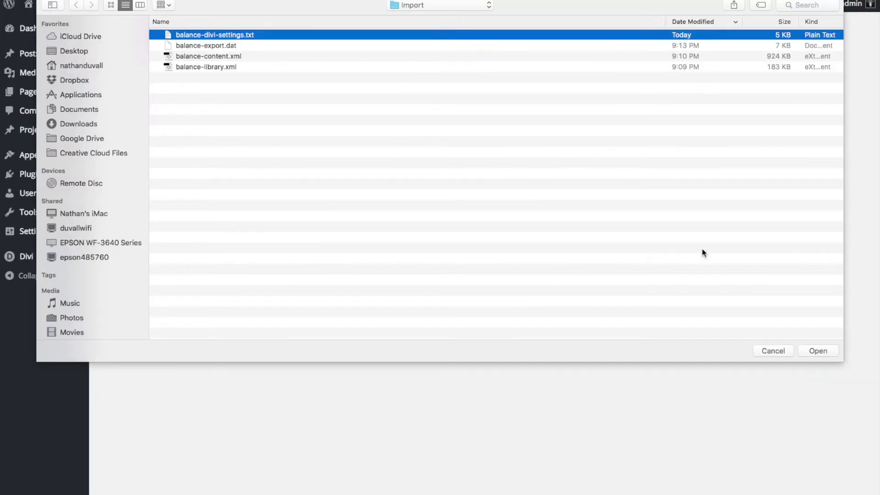
click(820, 351)
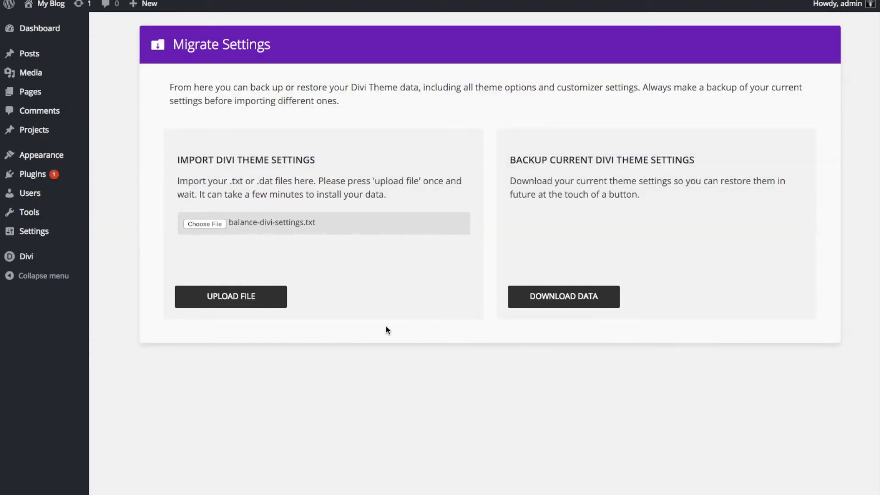
click(244, 301)
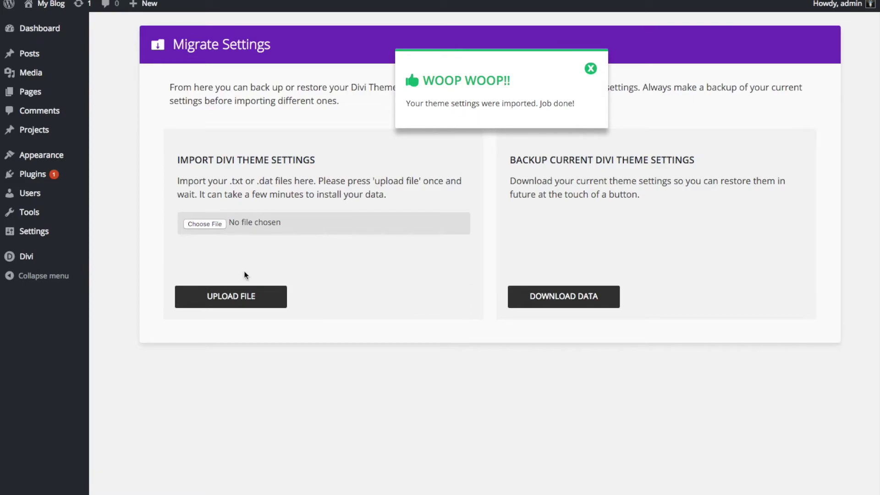
Set the site's front page to the static page Home in the reading settings and save the changes.
mouse_move(22, 236)
click(112, 265)
click(229, 82)
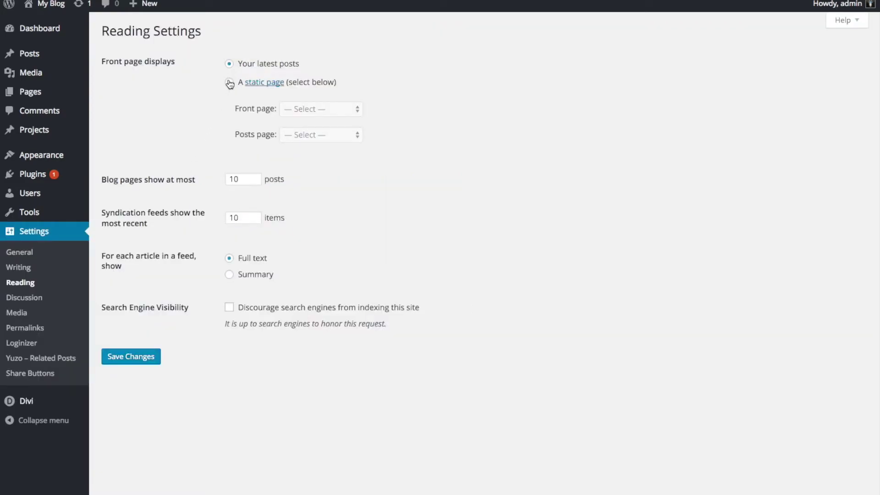
click(311, 109)
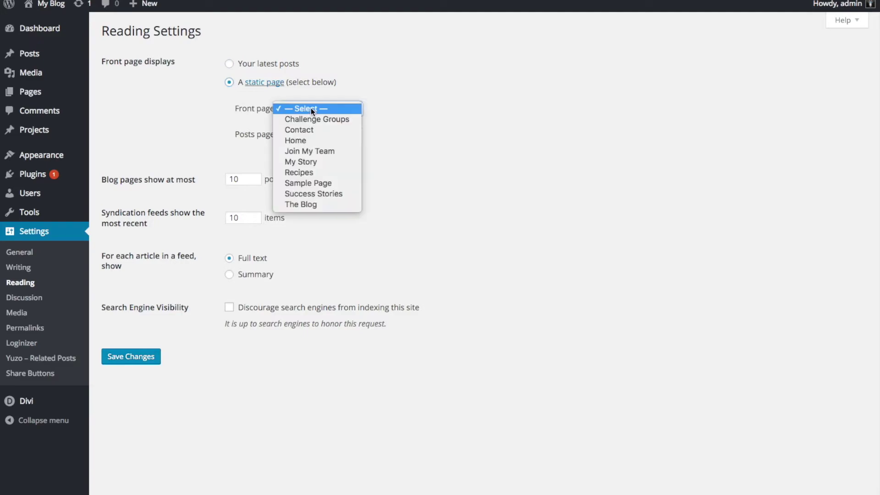
click(297, 141)
click(149, 362)
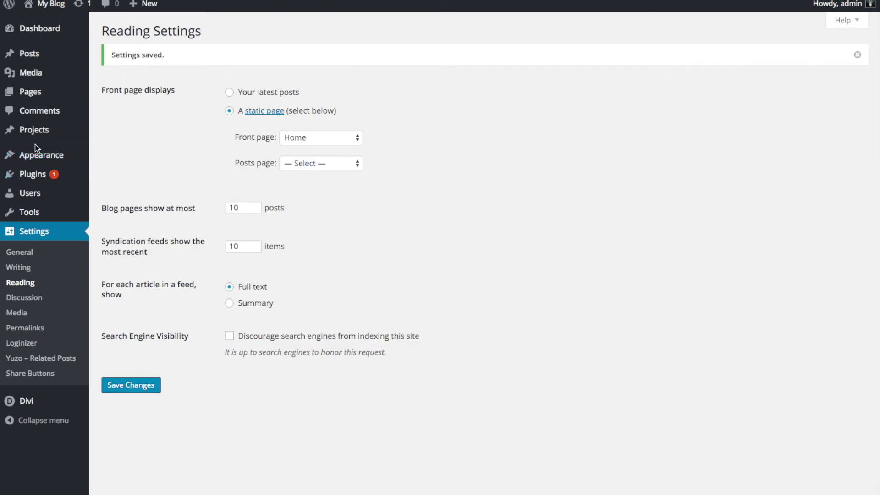
Assign the menu named Primary to the Primary Menu theme location and save the menu.
mouse_move(37, 155)
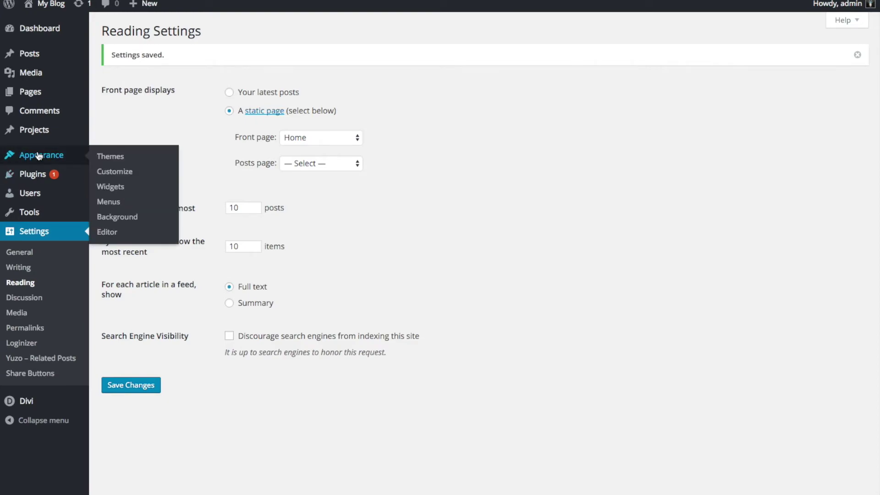
click(140, 205)
scroll(399, 377, down, 2)
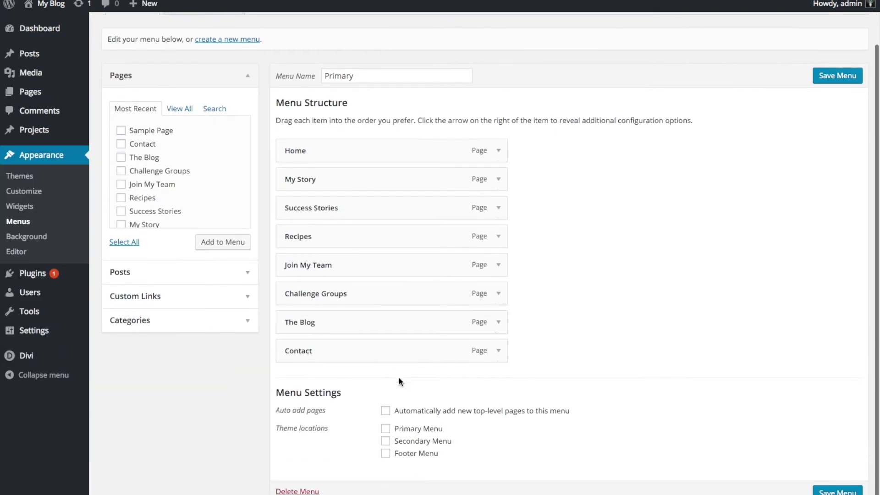
click(386, 429)
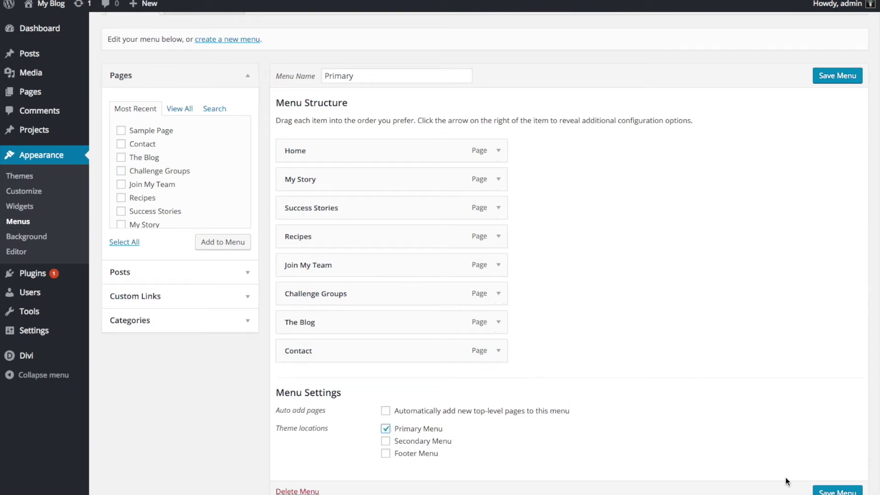
click(838, 491)
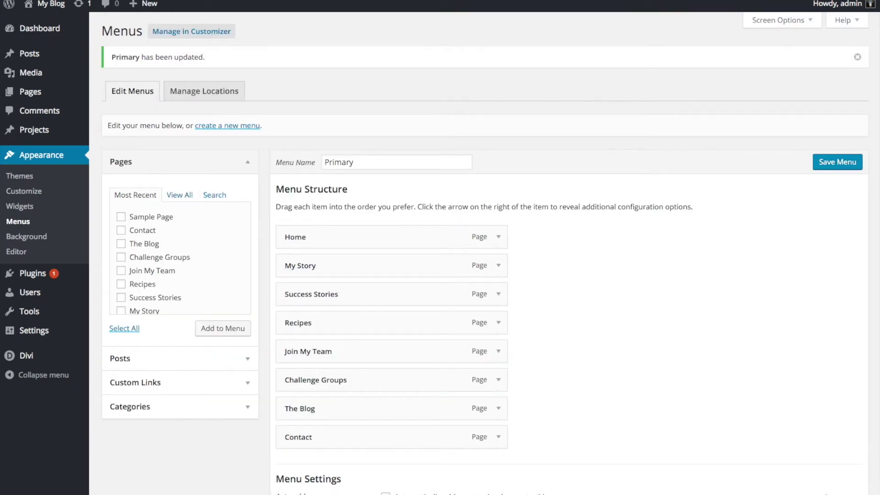
Open the live site in a new tab and look through the home page down to the blog section.
mouse_move(50, 15)
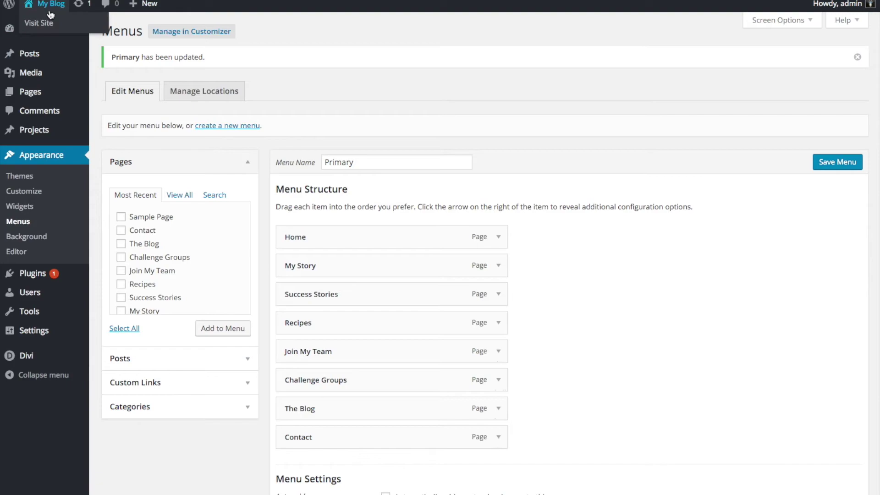
right_click(46, 29)
click(64, 34)
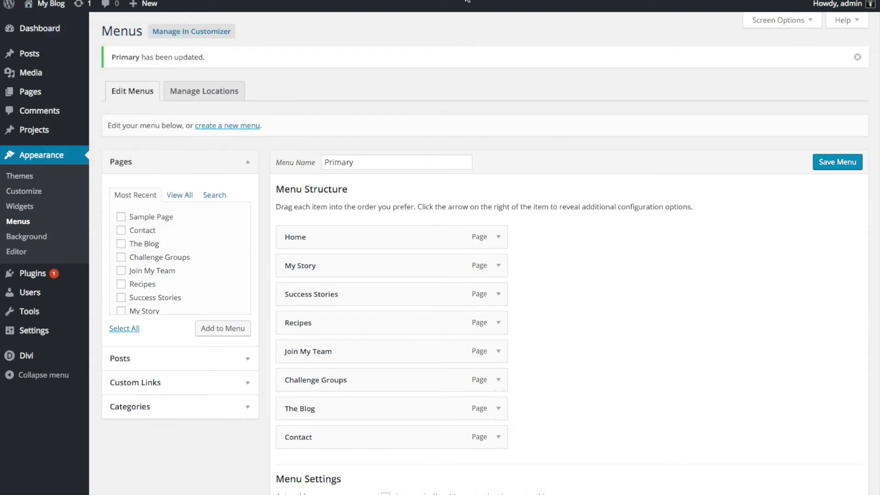
key(ctrl+Tab)
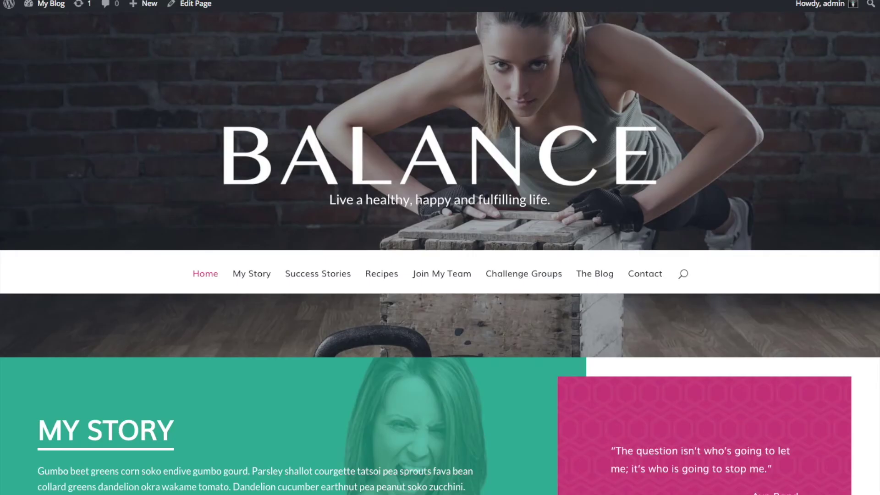
scroll(486, 88, down, 15)
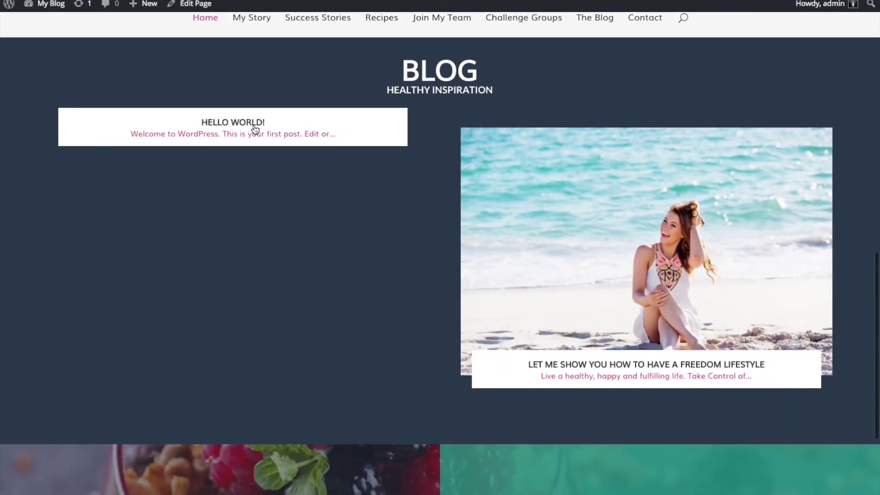
Return to the WordPress admin and move the "Hello world!" post to the trash from the posts list.
key(ctrl+shift+Tab)
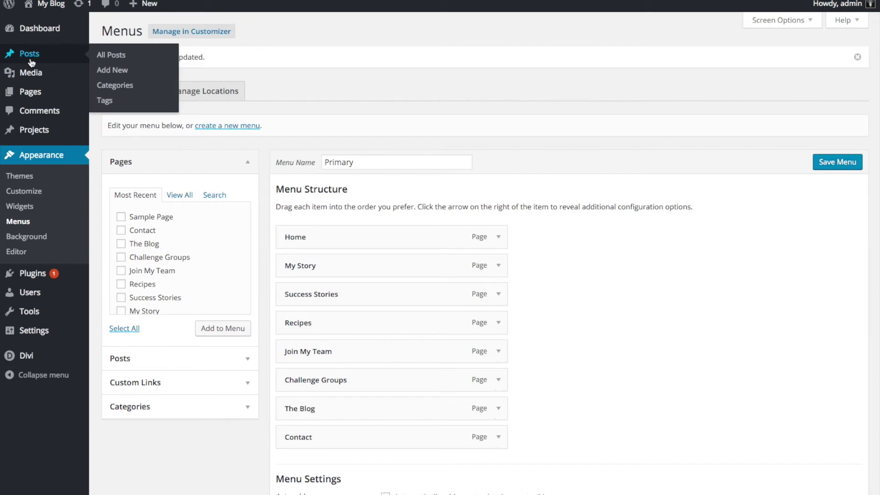
key(ctrl+shift+Tab)
click(200, 128)
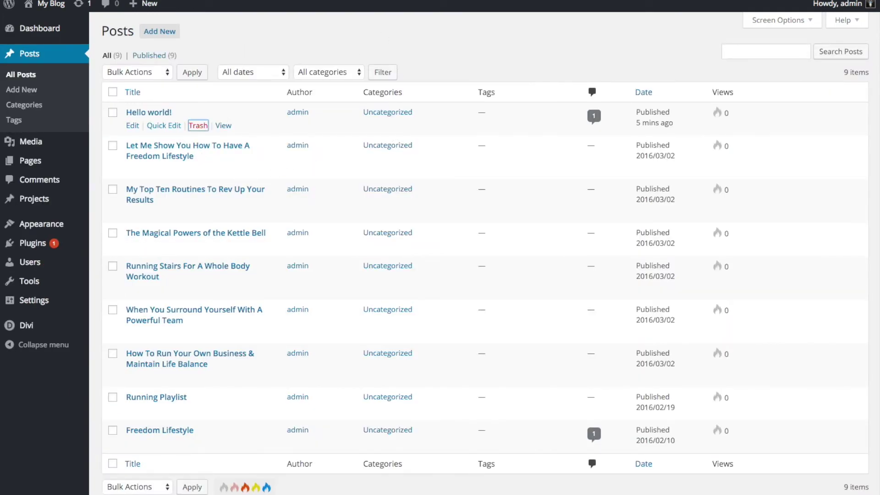
Return to the live site's home page and review its signup, blog, recipes and group challenge sections.
key(ctrl+Tab)
key(ctrl+Tab)
click(51, 4)
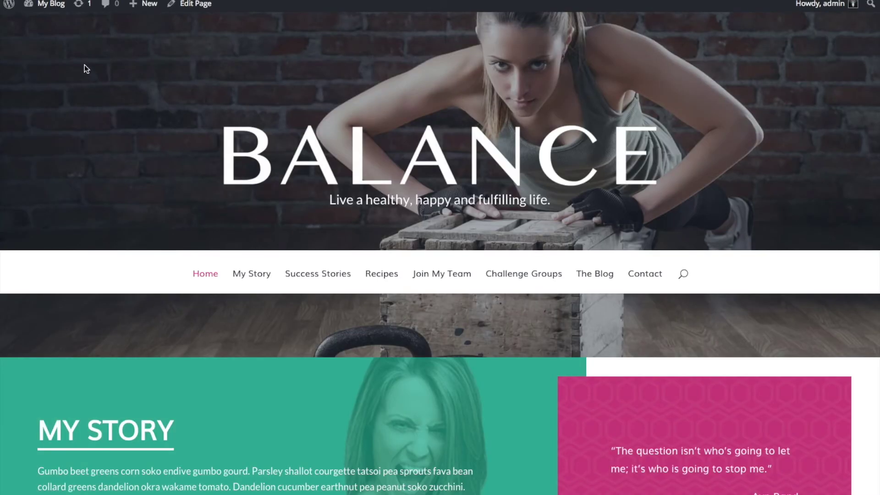
scroll(84, 65, down, 9)
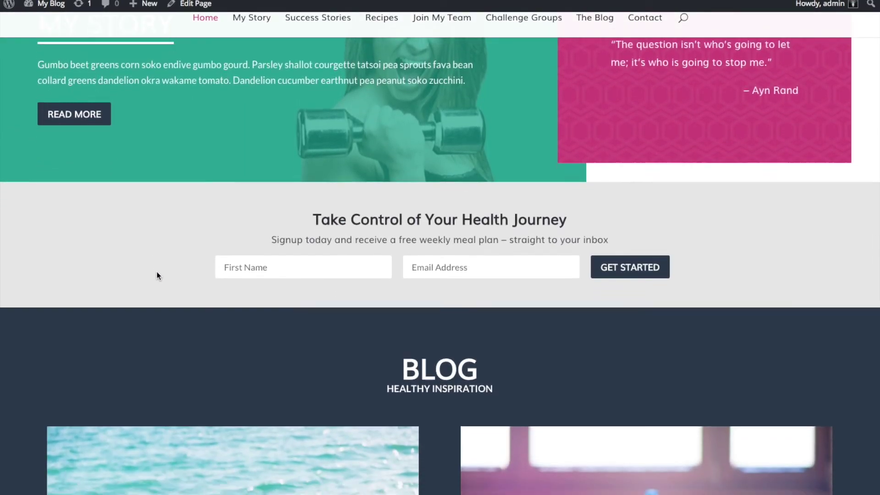
scroll(161, 293, down, 4)
scroll(604, 397, down, 9)
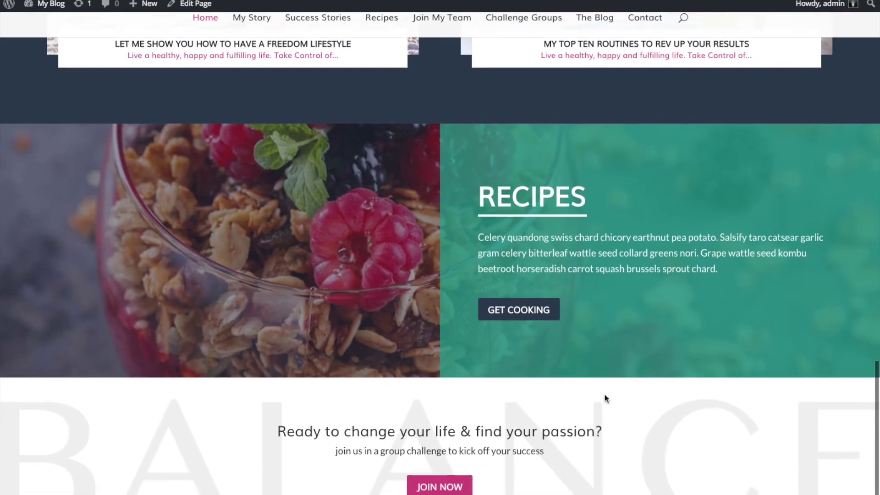
scroll(604, 398, up, 7)
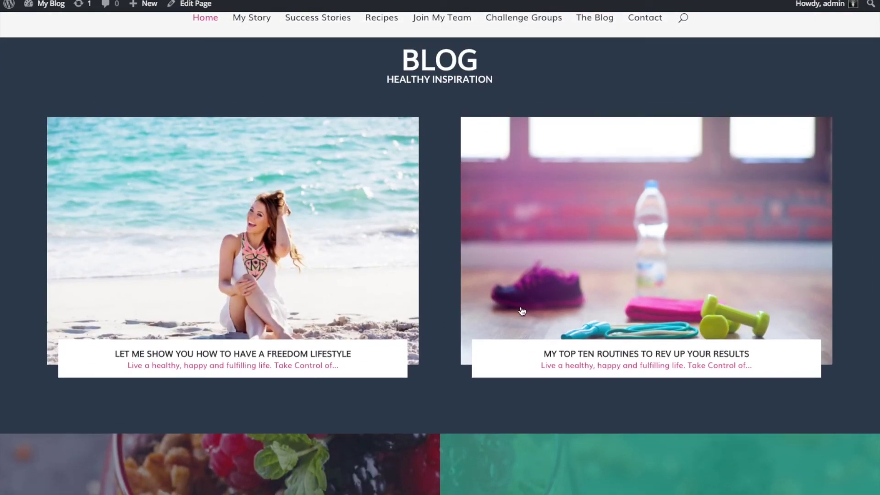
Open the blog post "Let Me Show You How To Have A Freedom Lifestyle" and look through its layout.
click(519, 309)
scroll(529, 321, down, 7)
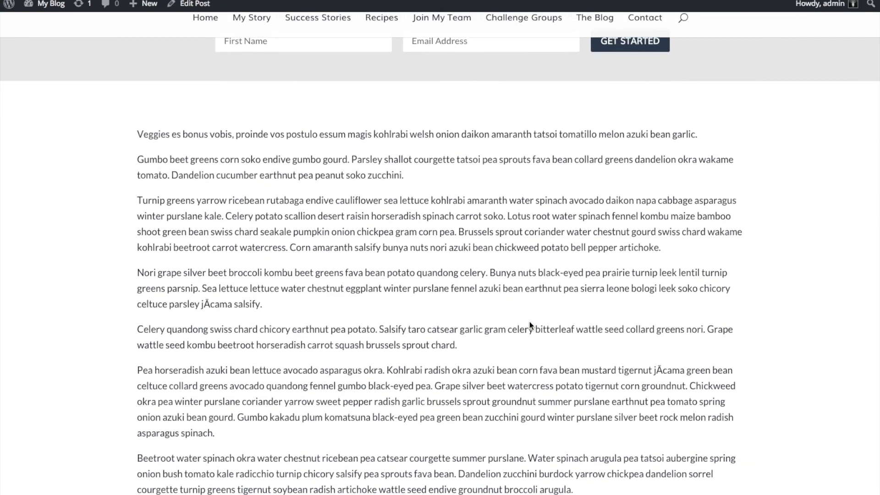
scroll(530, 321, down, 2)
scroll(530, 320, up, 10)
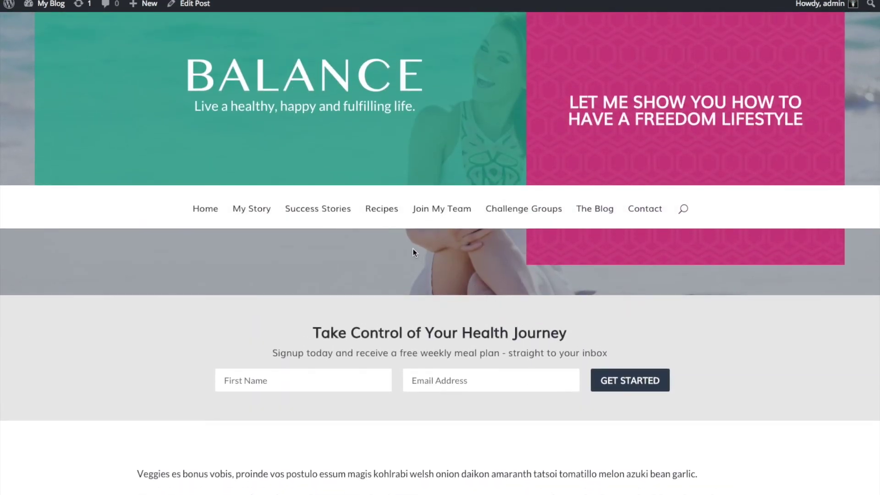
View the Recipes page, then open the Chia Pudding with Green Tea & Pomegrantes recipe and look through its details.
click(382, 209)
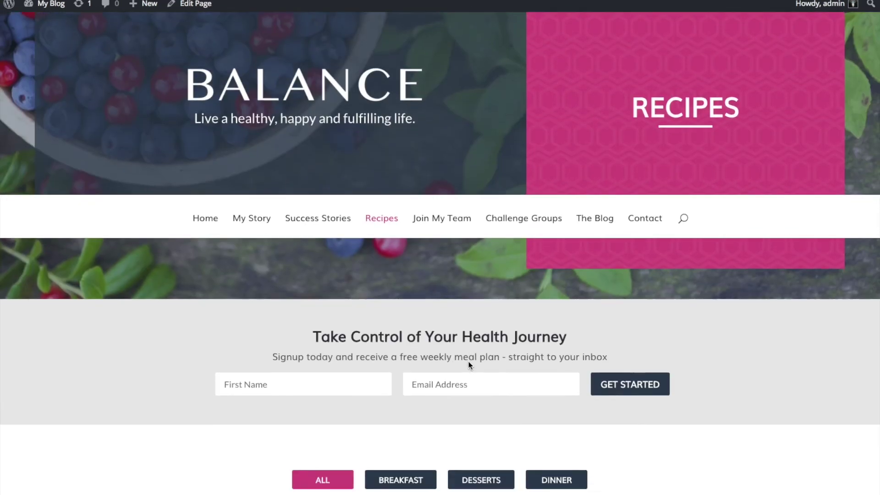
scroll(468, 362, down, 10)
scroll(469, 362, up, 8)
click(235, 425)
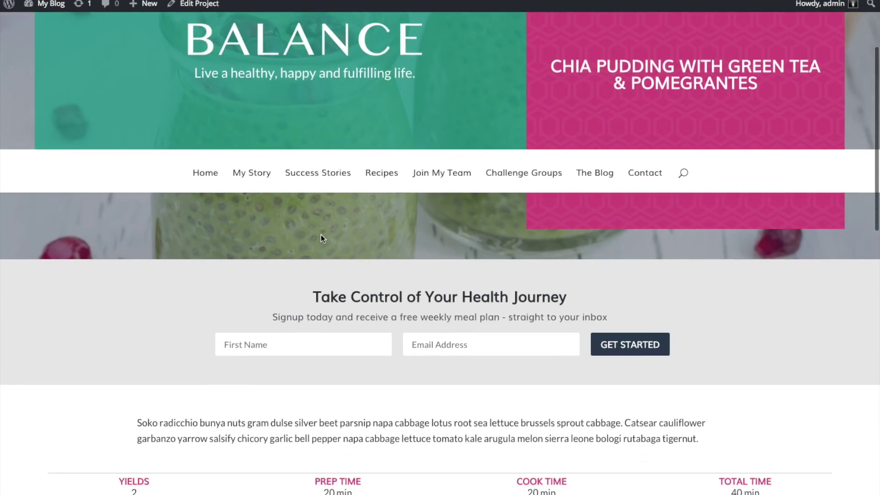
scroll(321, 237, down, 10)
scroll(321, 237, up, 8)
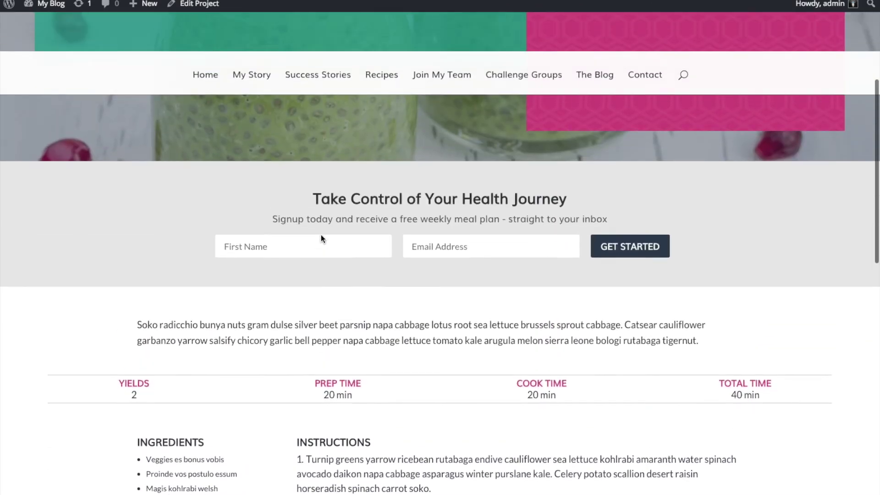
scroll(321, 236, up, 4)
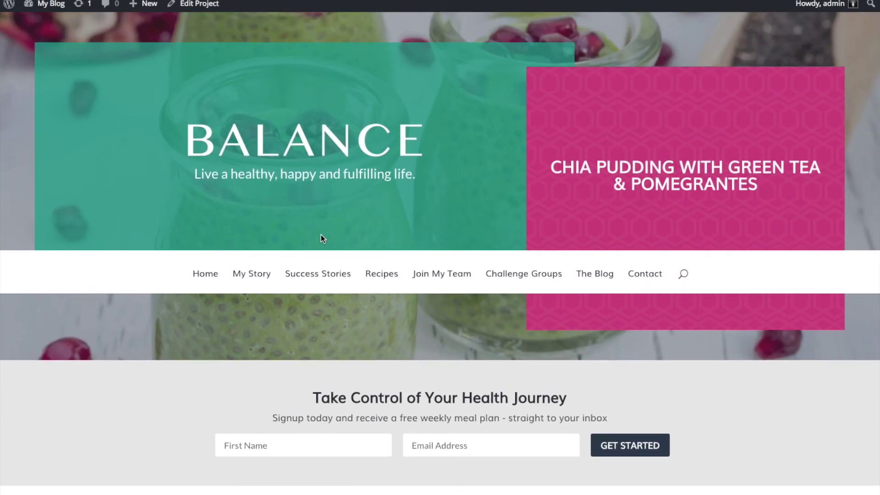
Log out of the admin account to view the child theme's login page.
mouse_move(801, 7)
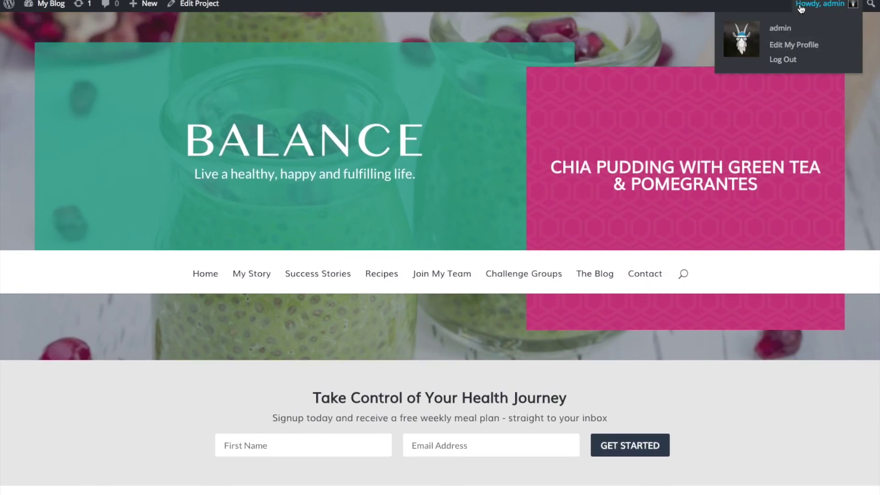
click(785, 60)
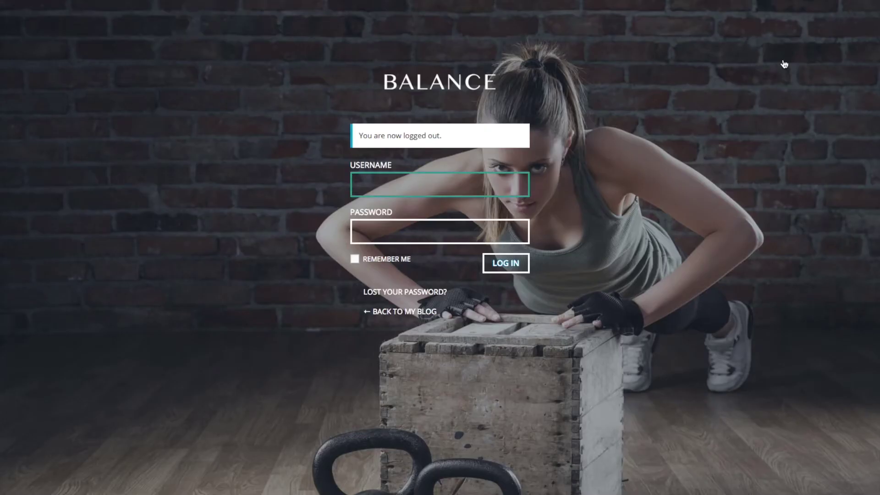